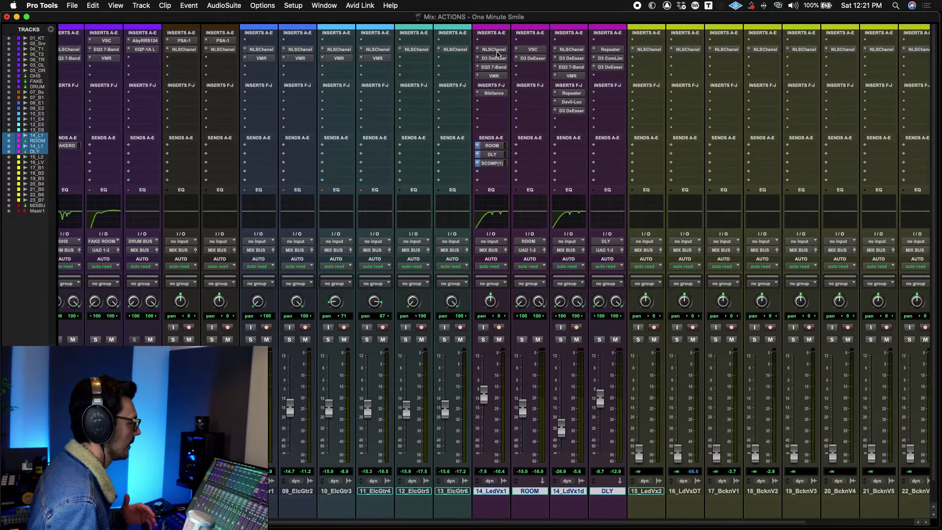
Step: Review the NLS Channel and Dyn3 De-Esser settings on the 14_LedVx1 track, closing each plugin after viewing
left_click(495, 51)
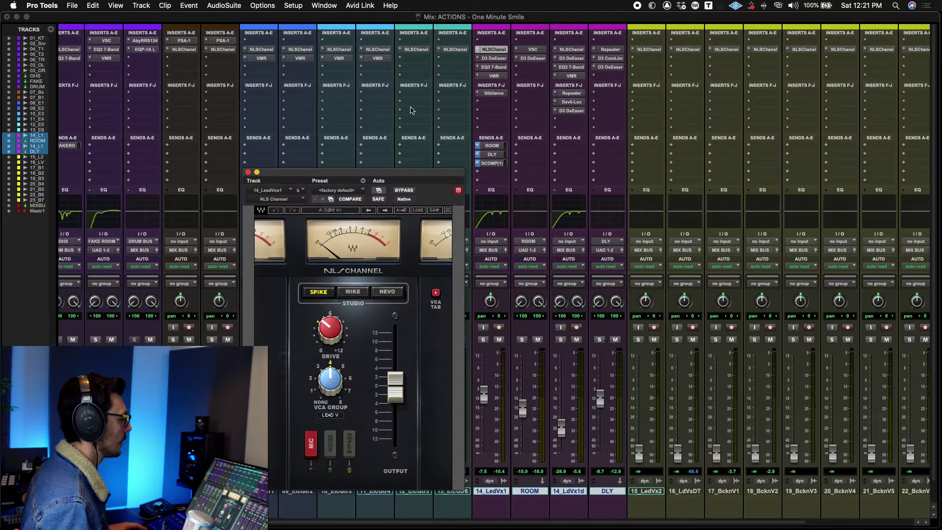
left_click_drag(408, 173, 404, 83)
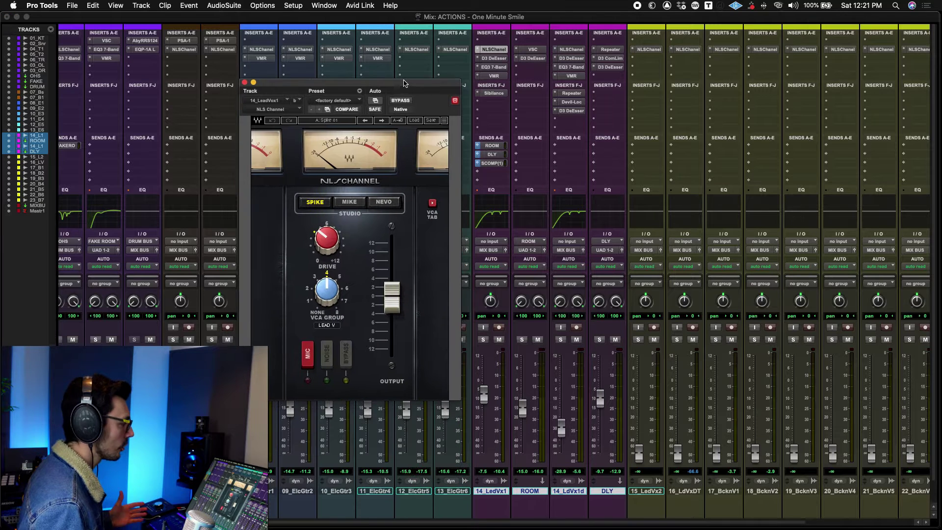
left_click(244, 82)
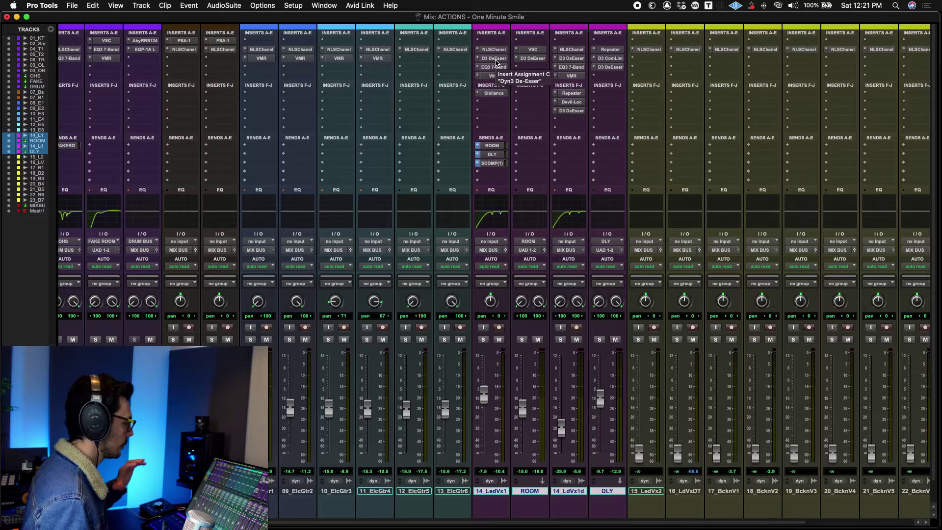
left_click(496, 61)
left_click_drag(422, 85, 417, 102)
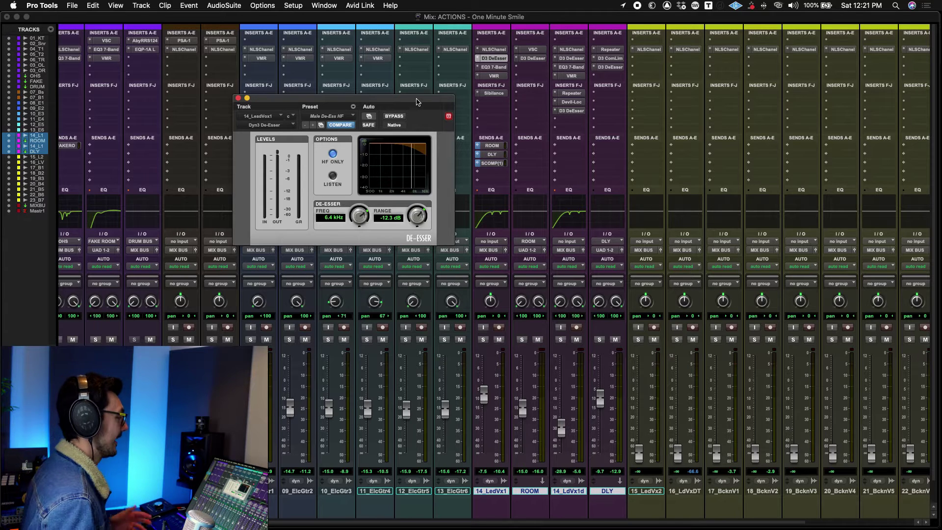
left_click(238, 98)
Step: Examine the EQ3 7-Band filter and band settings on the 14_LedVx1 track, and close the plugin
left_click(496, 67)
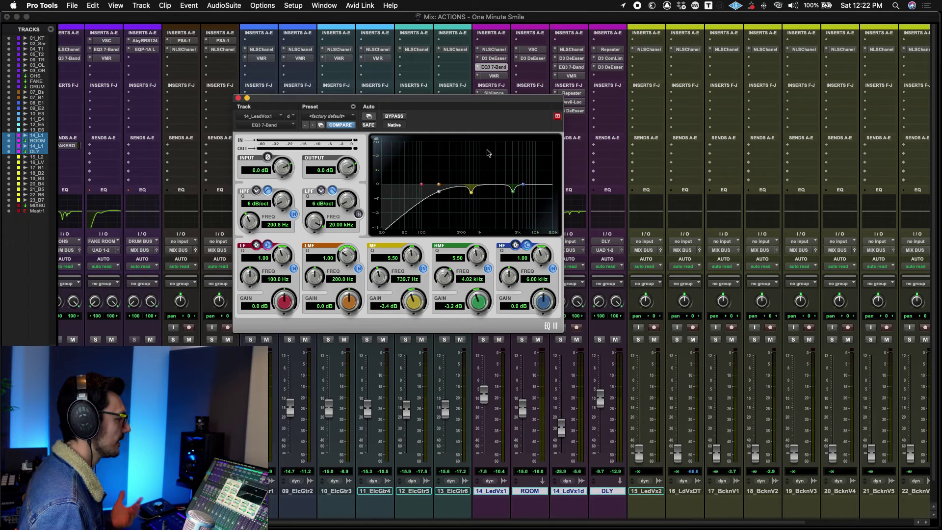
left_click_drag(488, 104, 529, 175)
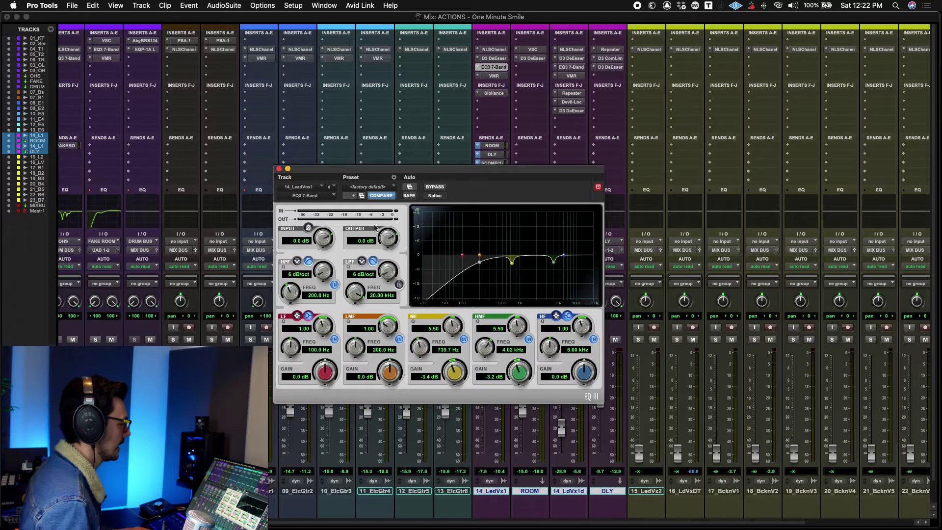
left_click(278, 169)
Step: Inspect the Virtual Mix Rack compressor and EQ modules and the Sibilance plugin on the 14_LedVx1 track
left_click(493, 76)
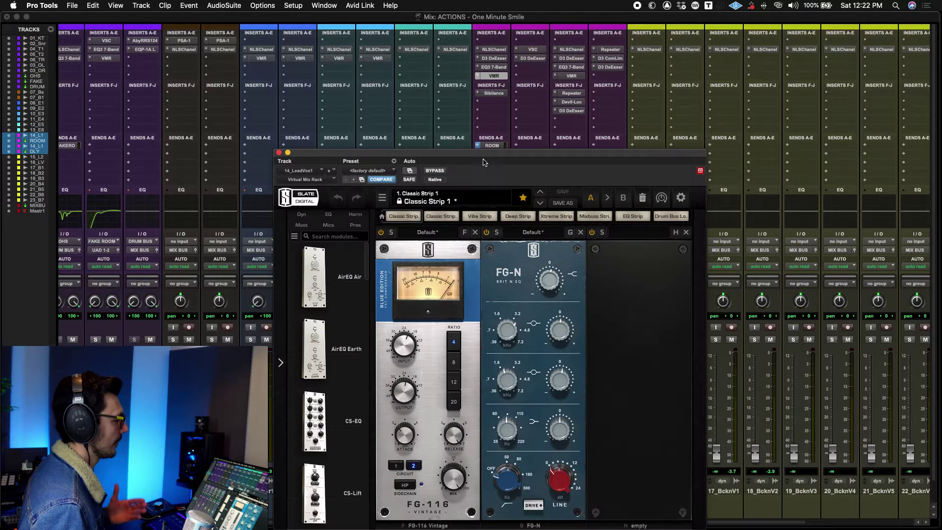
left_click_drag(484, 162, 453, 109)
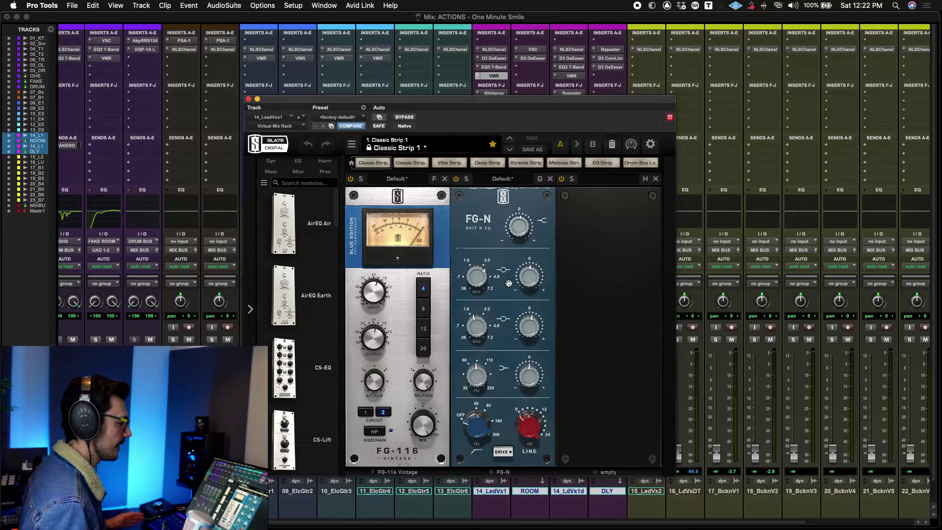
left_click_drag(532, 223, 533, 273)
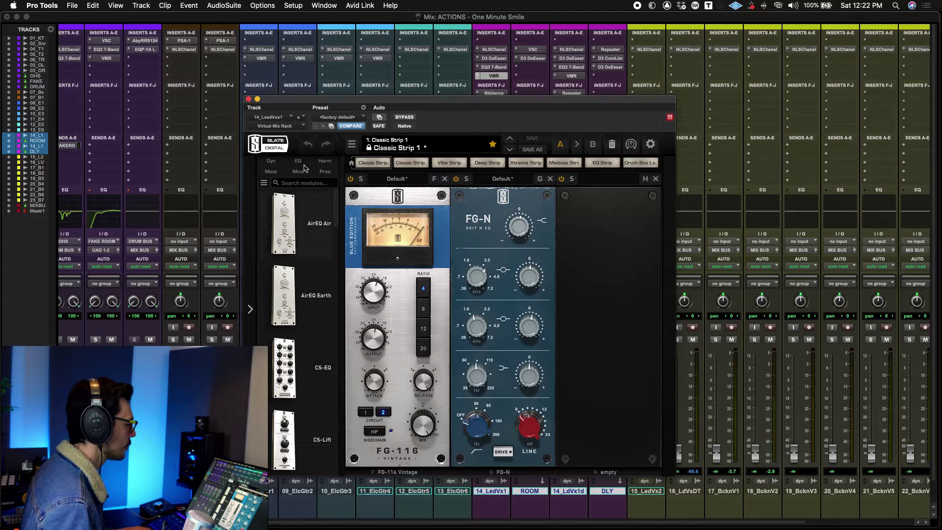
left_click(248, 99)
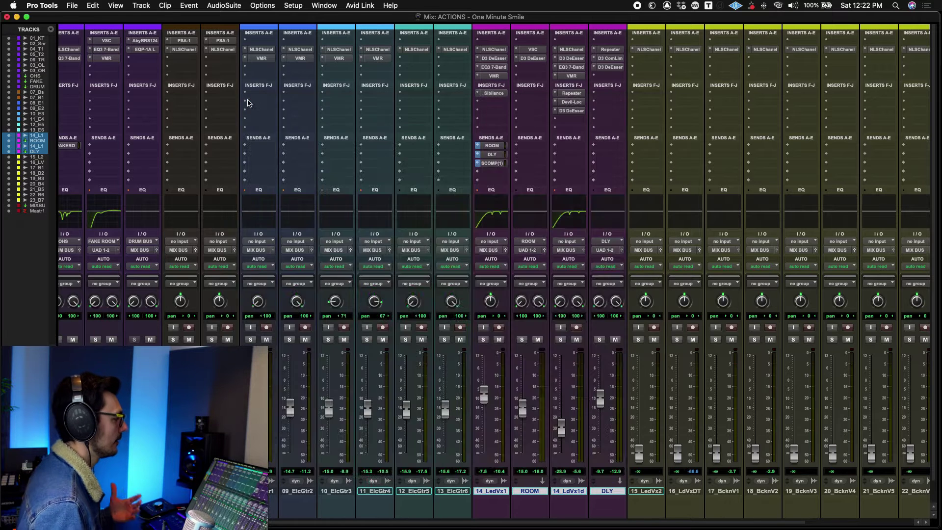
left_click(496, 93)
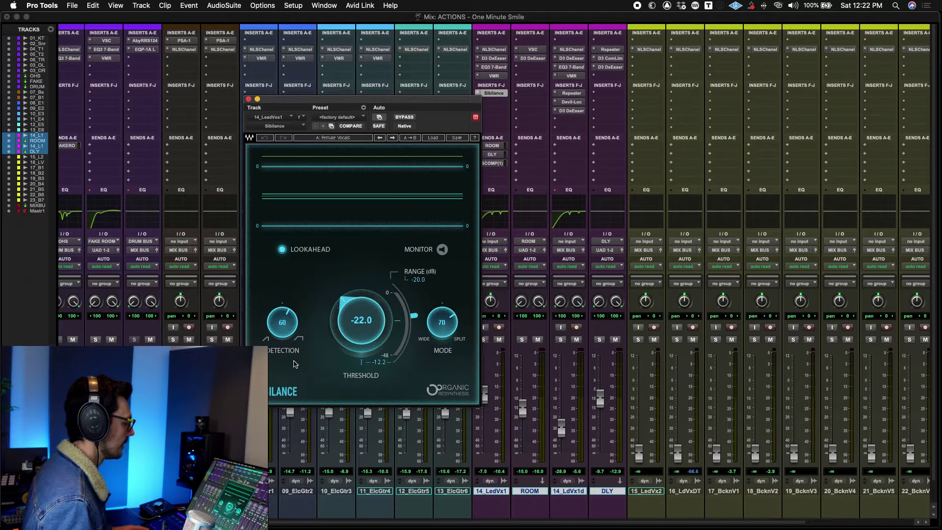
left_click(248, 99)
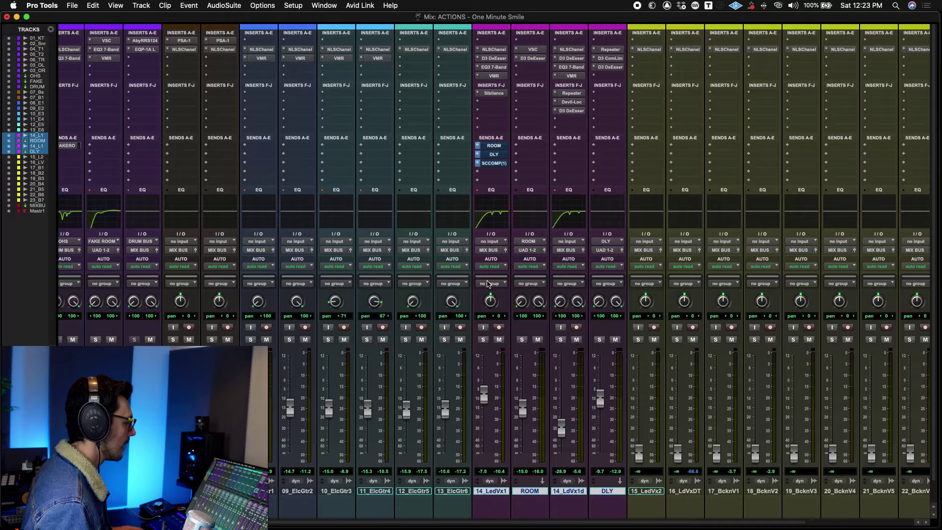
Step: Audition the soloed 14_LedVx1 track with and without the ROOM return soloed, and clear both solos
left_click(483, 340)
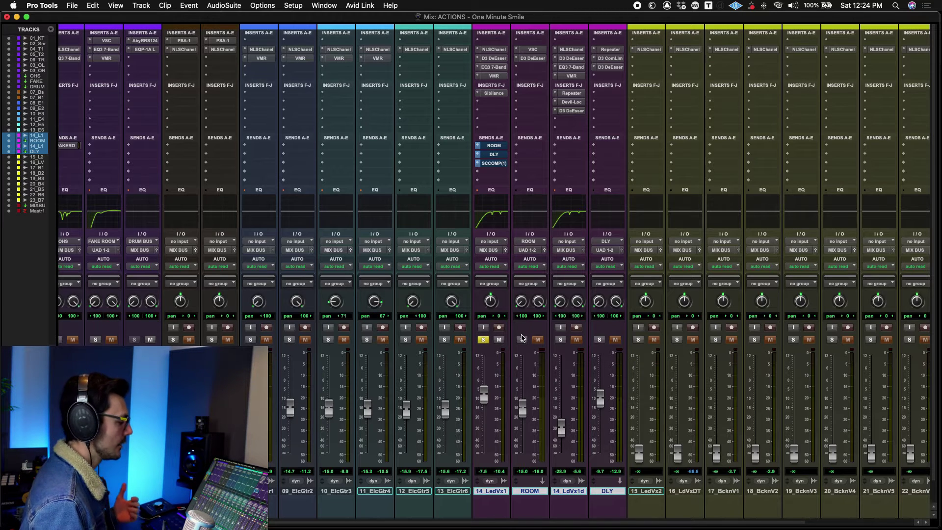
left_click(522, 340)
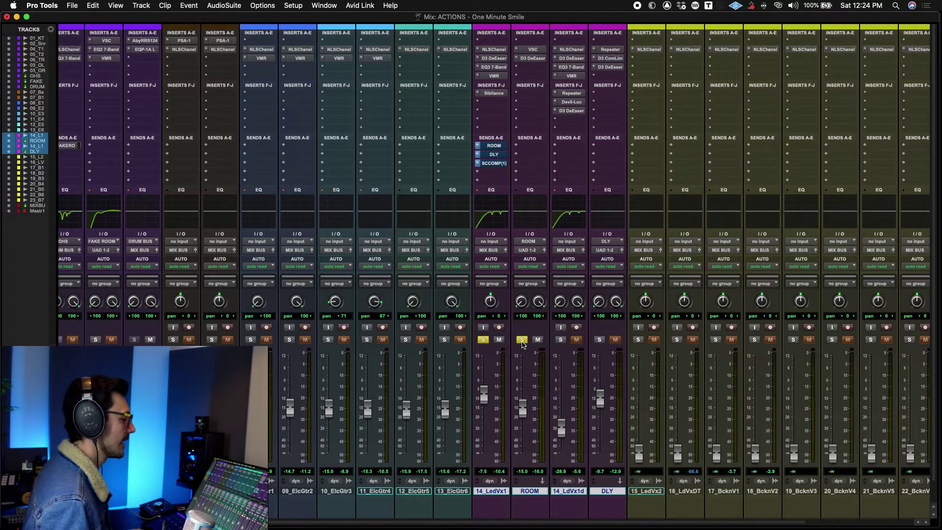
key("space")
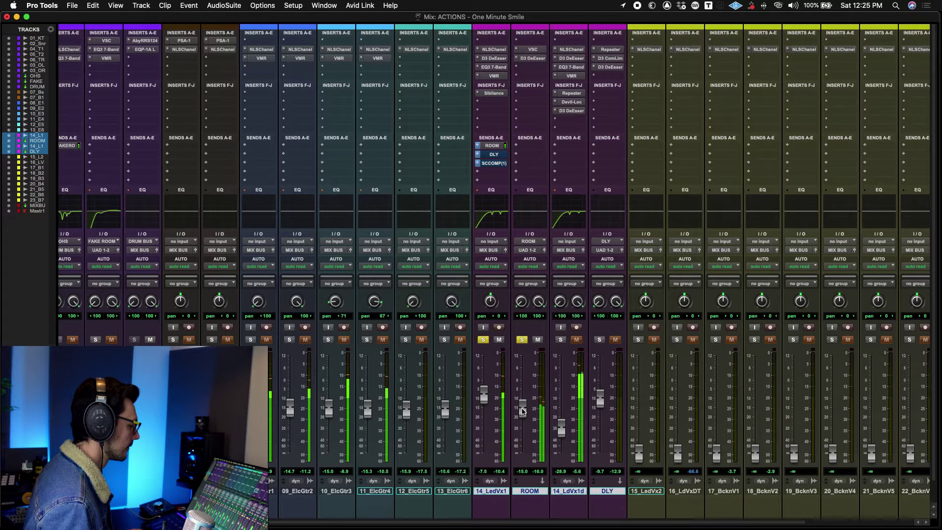
left_click(522, 340)
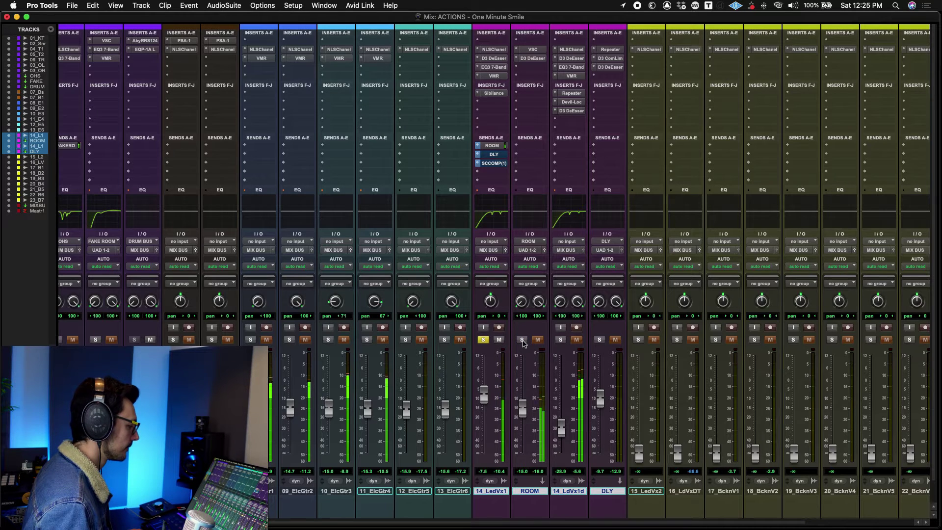
left_click(522, 340)
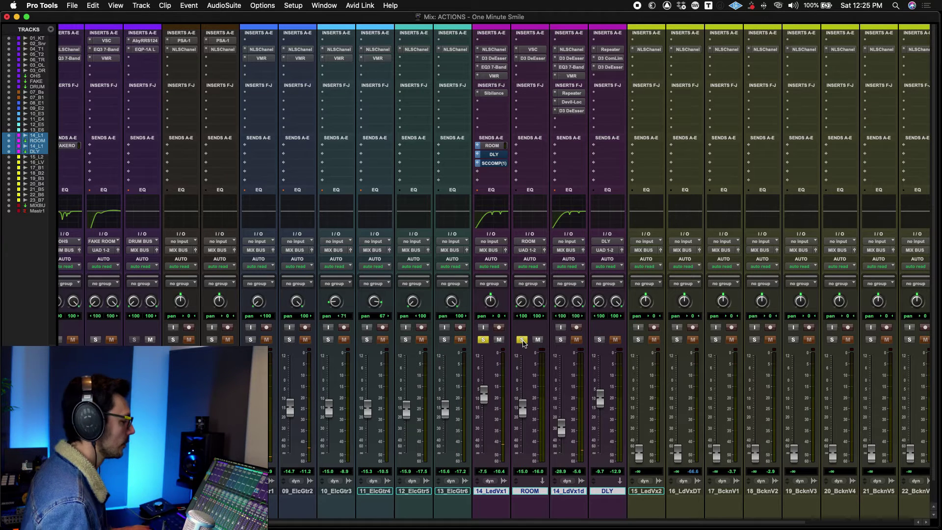
left_click(522, 339)
left_click(483, 340)
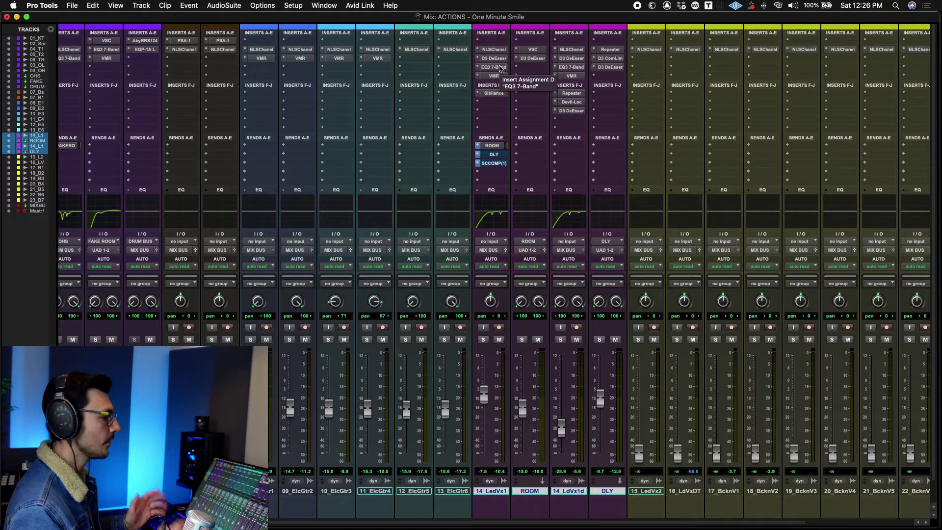
Step: Examine the Repeater's left and right delay settings on the 14_LdVx1d duplicate track, and close the plugin
left_click(571, 93)
left_click_drag(551, 104, 579, 180)
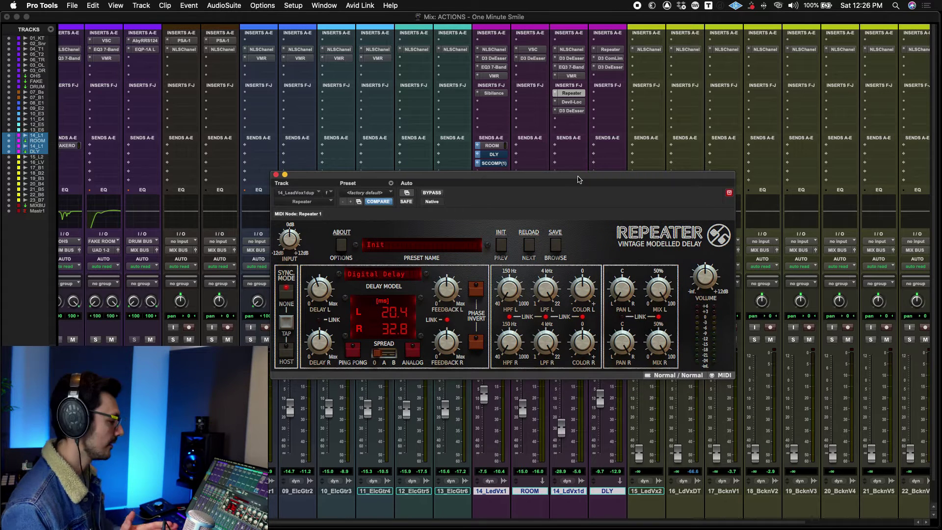
left_click_drag(457, 179, 446, 132)
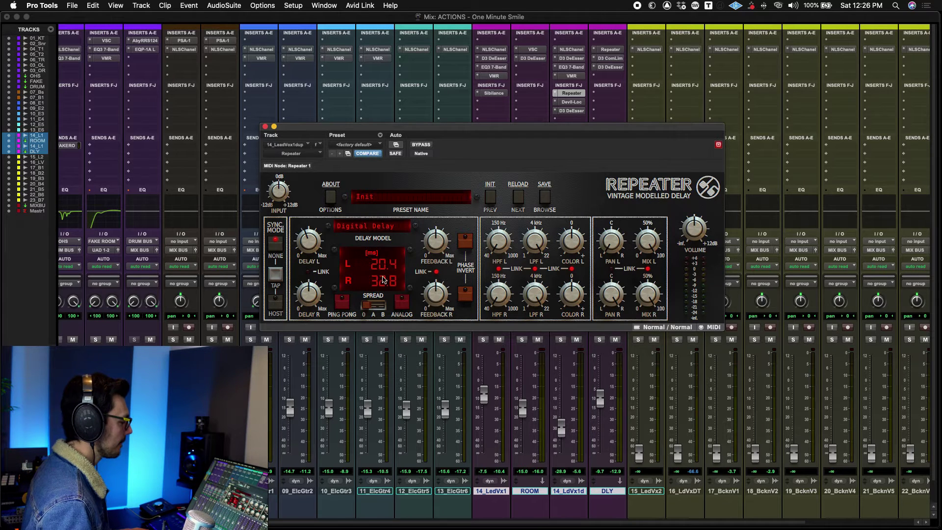
scroll(383, 281, "up", 3)
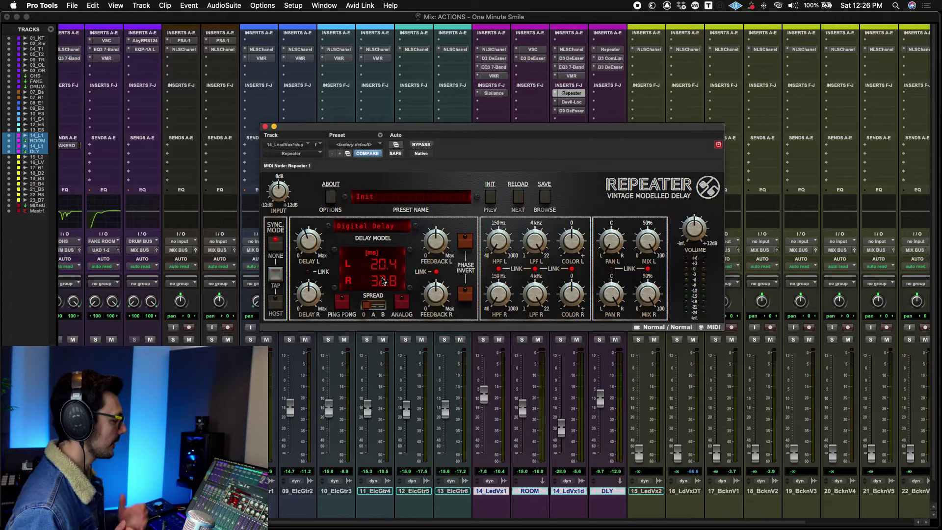
scroll(383, 281, "down", 3)
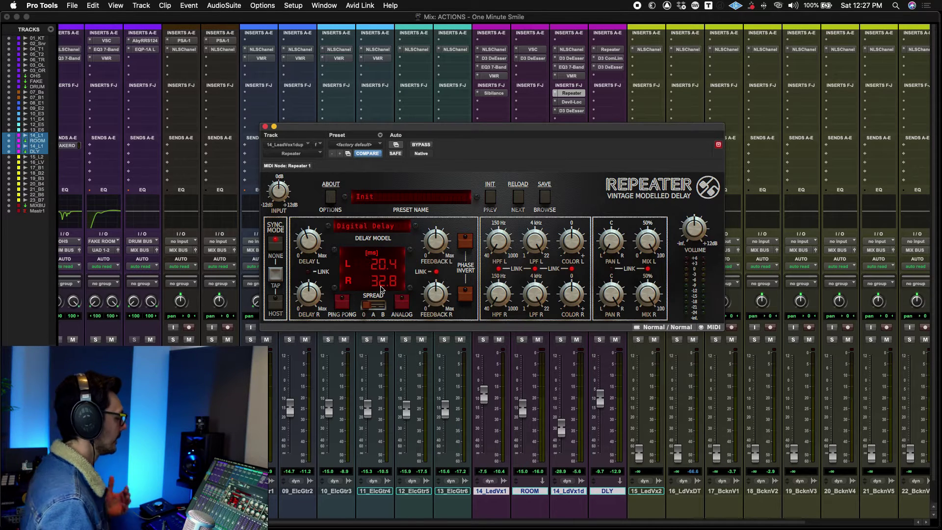
left_click(265, 126)
Step: Bypass Devil-Loc on 14_LdVx1d, solo the track with its fader at about -4.1 dB, and compare playback with Repeater bypassed and active
left_click(572, 93, "super")
left_click(573, 102, "super")
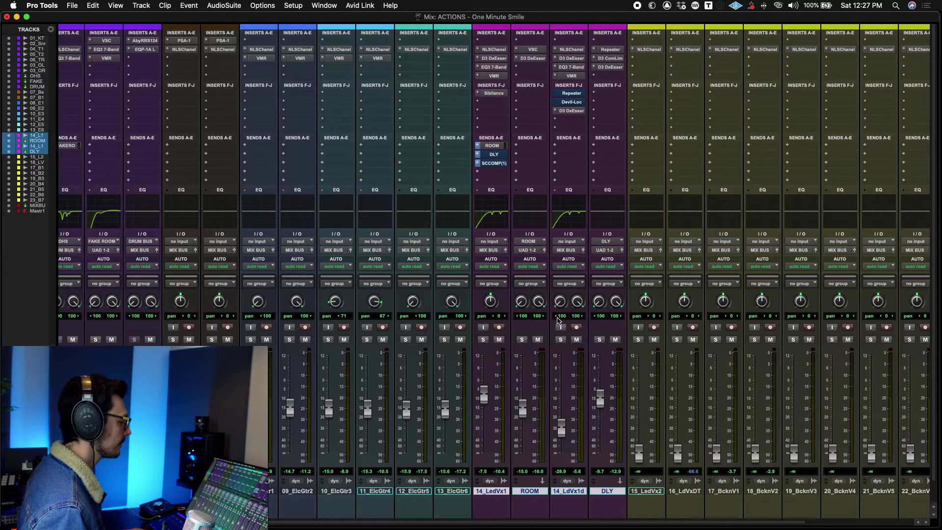
left_click(561, 340)
key("space")
left_click_drag(561, 428, 561, 388)
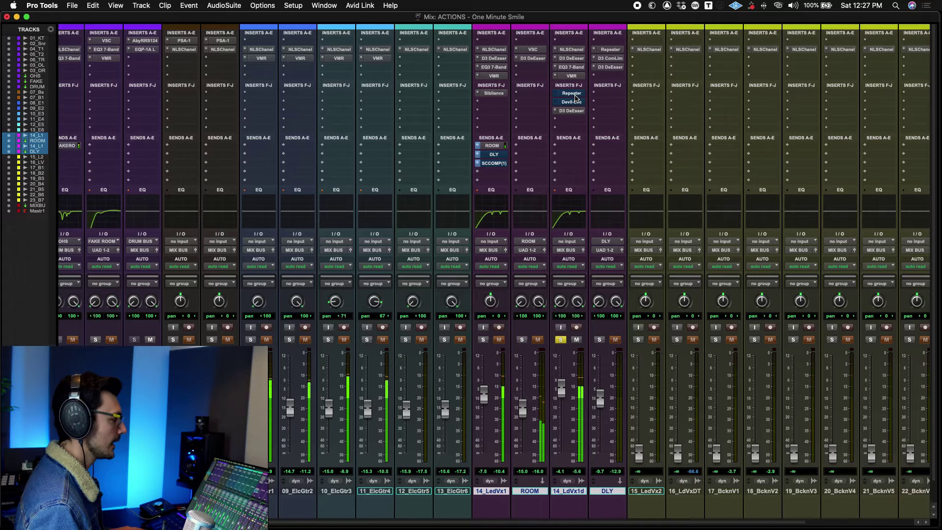
left_click(573, 95, "super")
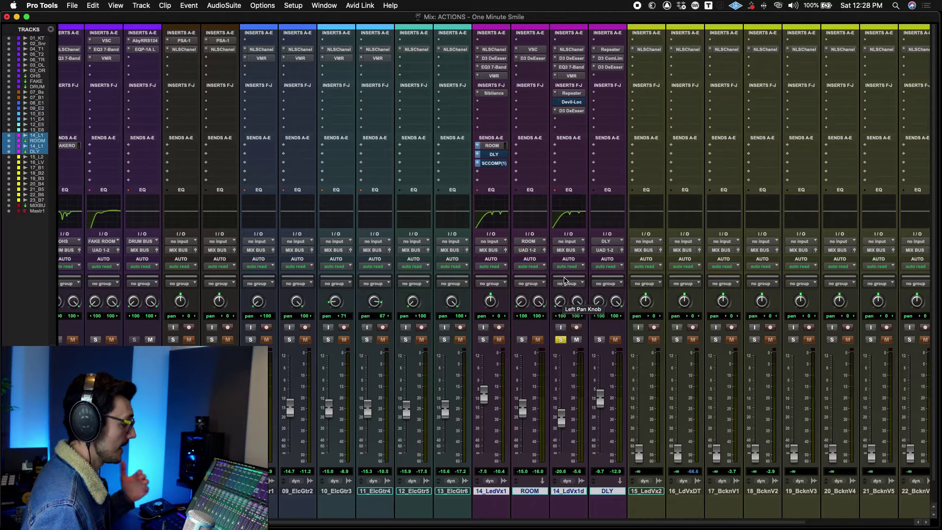
Step: Reactivate Devil-Loc on 14_LdVx1d during playback and set the track's fader to about -17.9 dB
left_click(572, 102)
left_click_drag(471, 137, 539, 220)
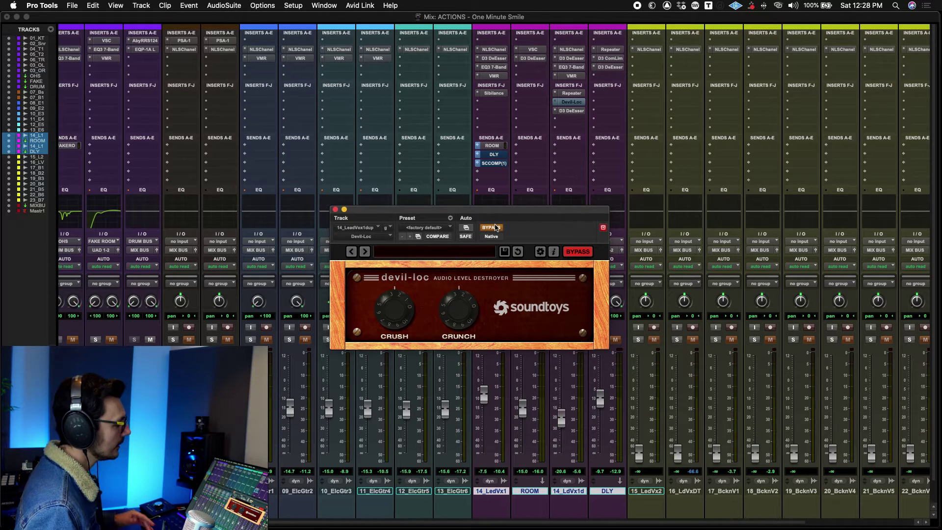
left_click_drag(514, 213, 427, 190)
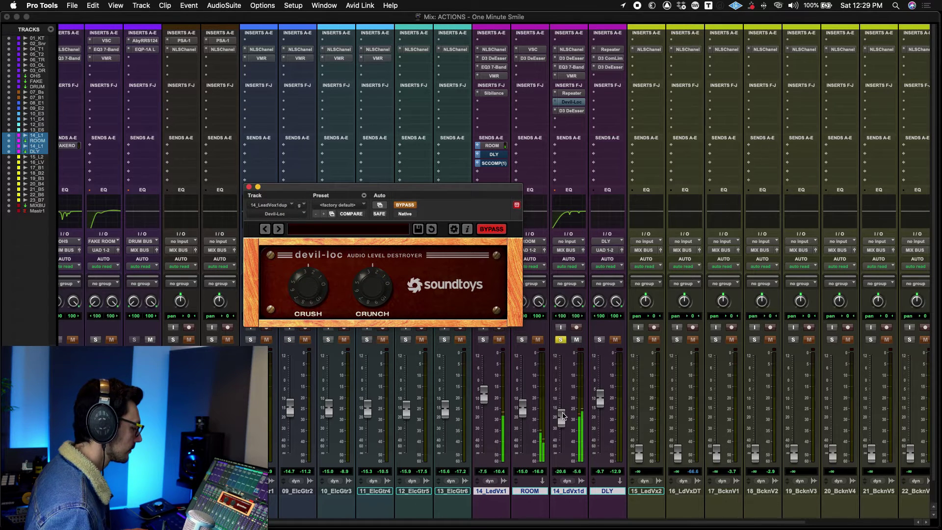
left_click_drag(562, 413, 562, 417)
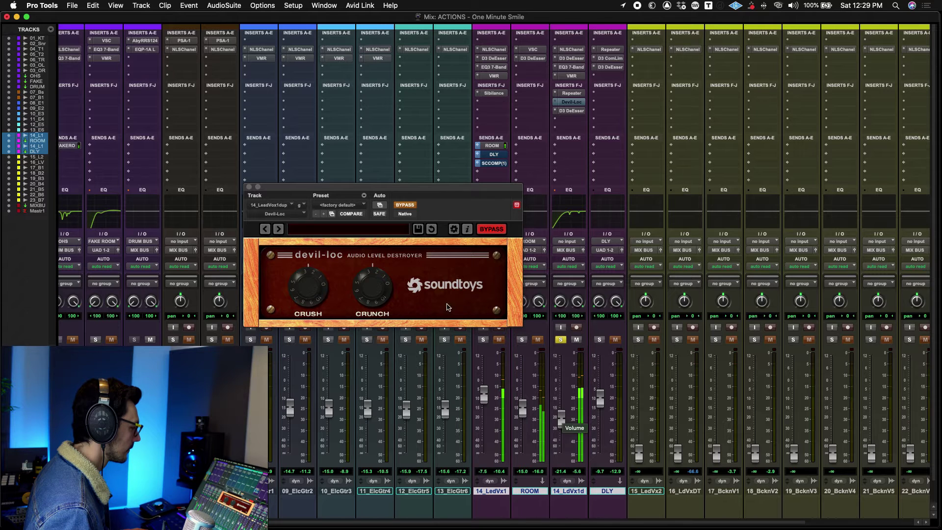
left_click(405, 206)
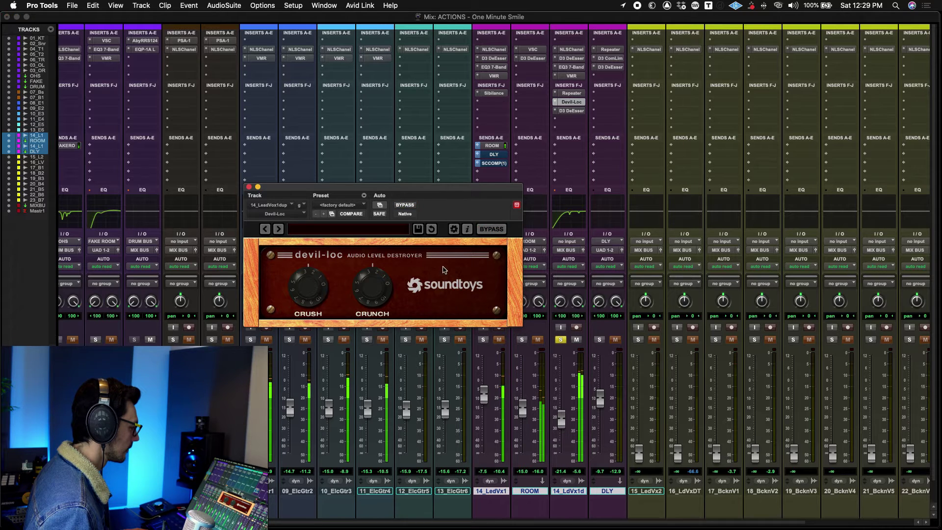
left_click_drag(563, 424, 563, 417)
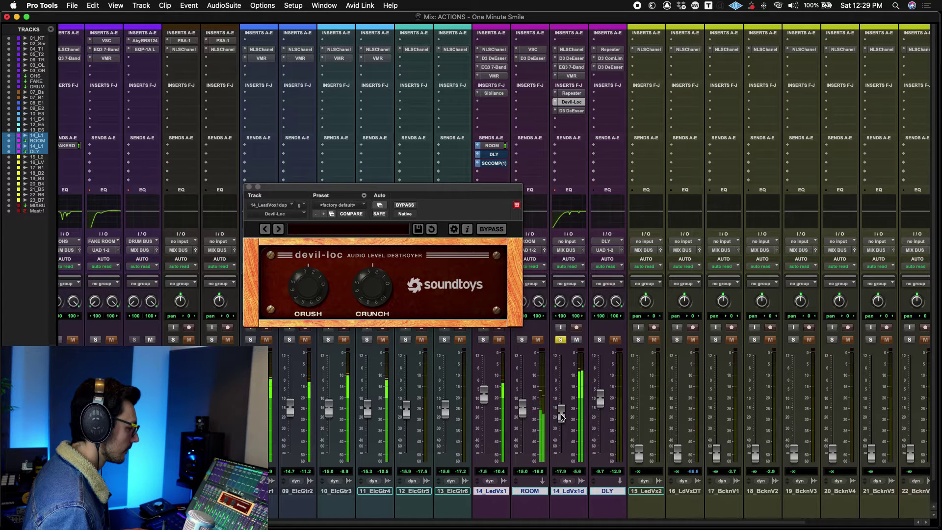
key("space")
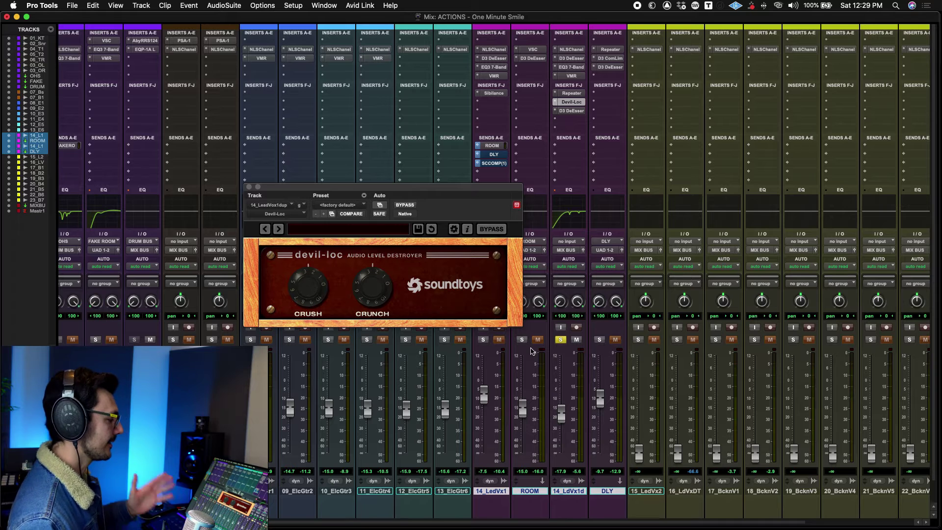
left_click(249, 187)
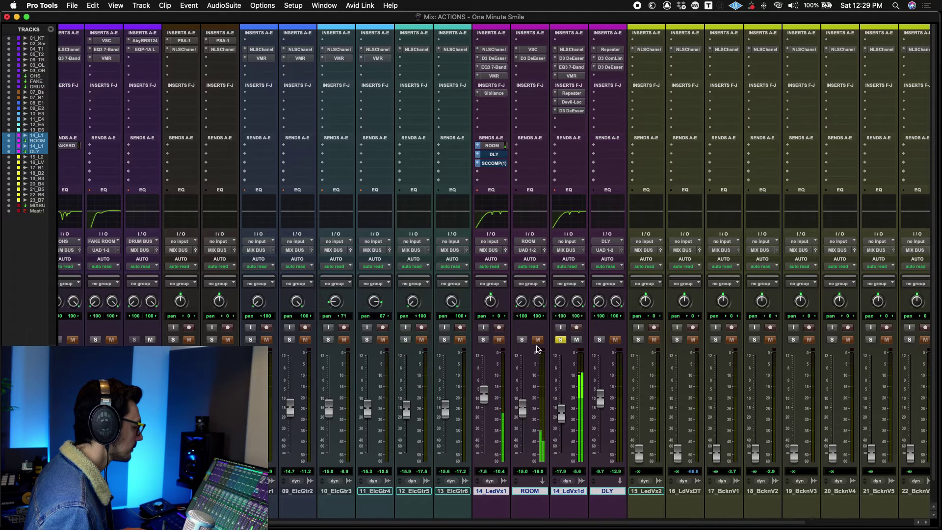
Step: Solo 14_LedVx1 too, lower the 14_LdVx1d fader to about -25.2 dB, and compare the lead with and without the duplicate
left_click(483, 339)
left_click_drag(563, 420, 562, 429)
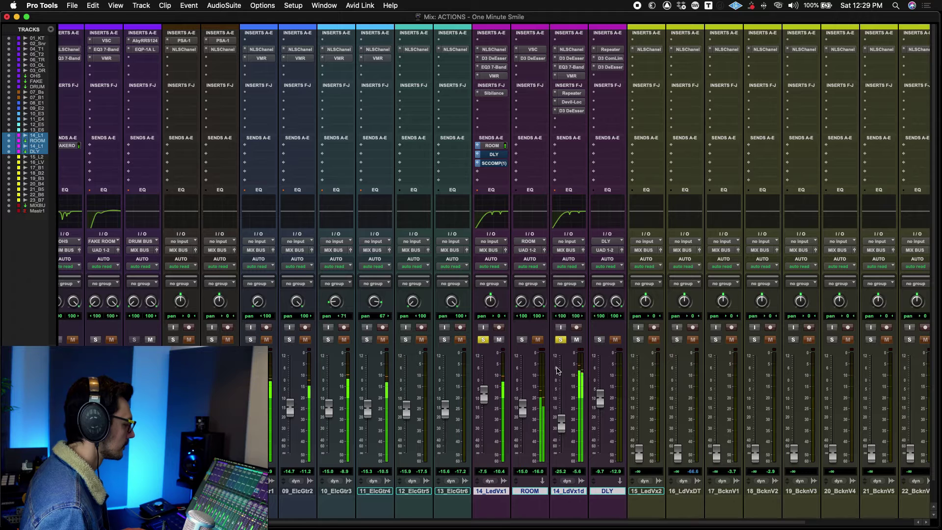
left_click(561, 342)
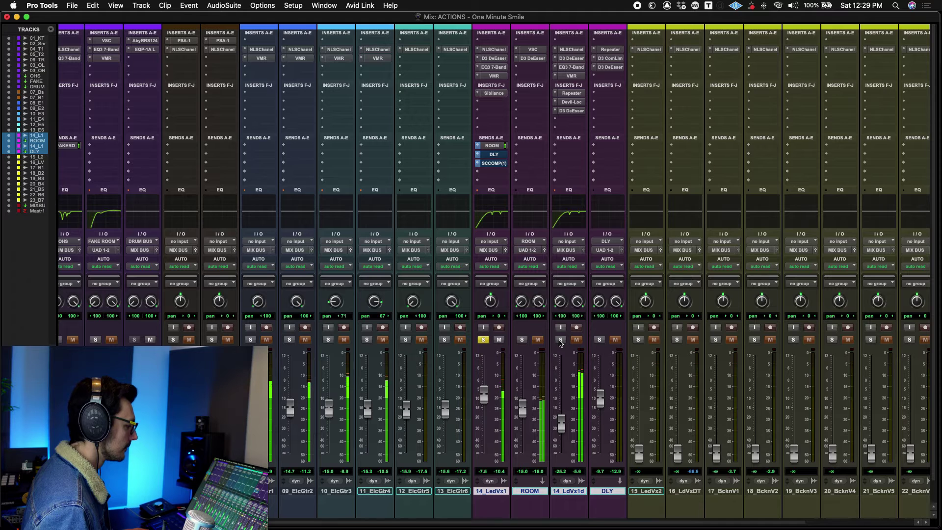
left_click(561, 340)
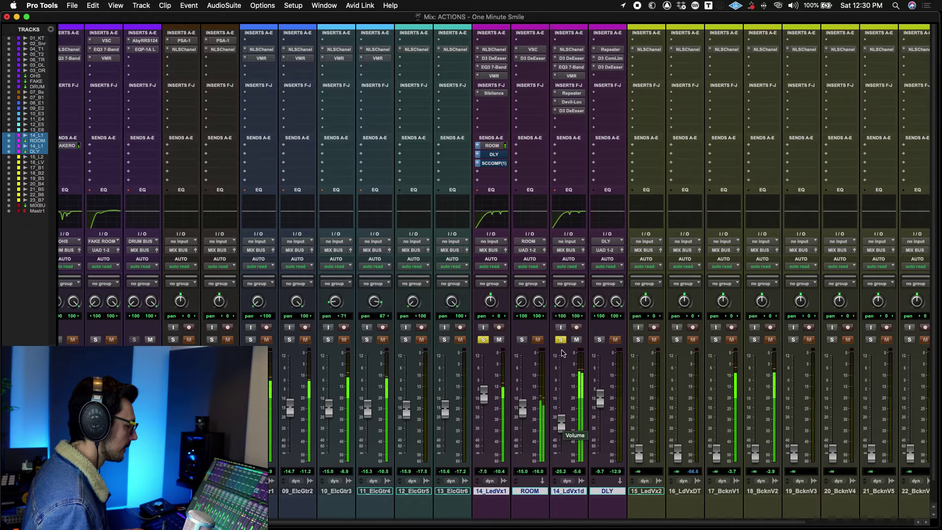
Step: Solo ROOM alongside 14_LedVx1 and 14_LdVx1d, compare the lead with and without both layers, and clear the solos
left_click(522, 339)
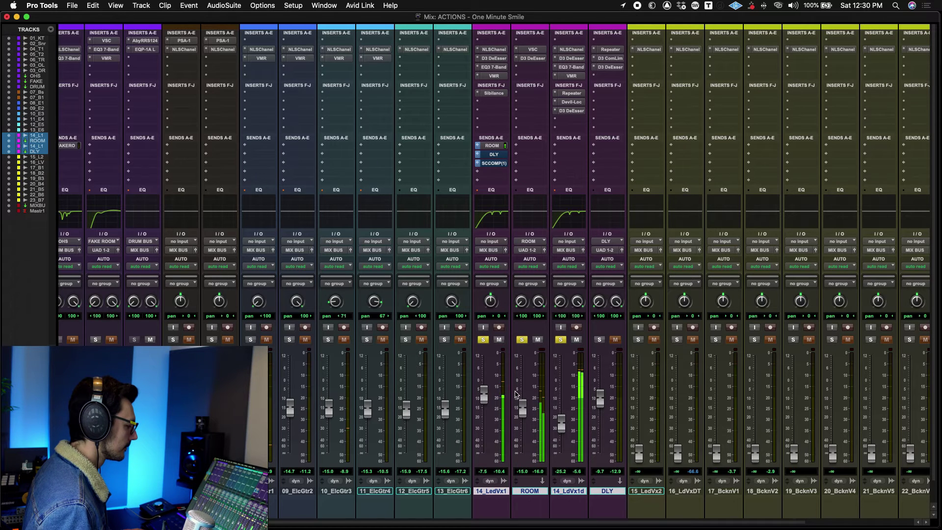
left_click(522, 339)
left_click(561, 339)
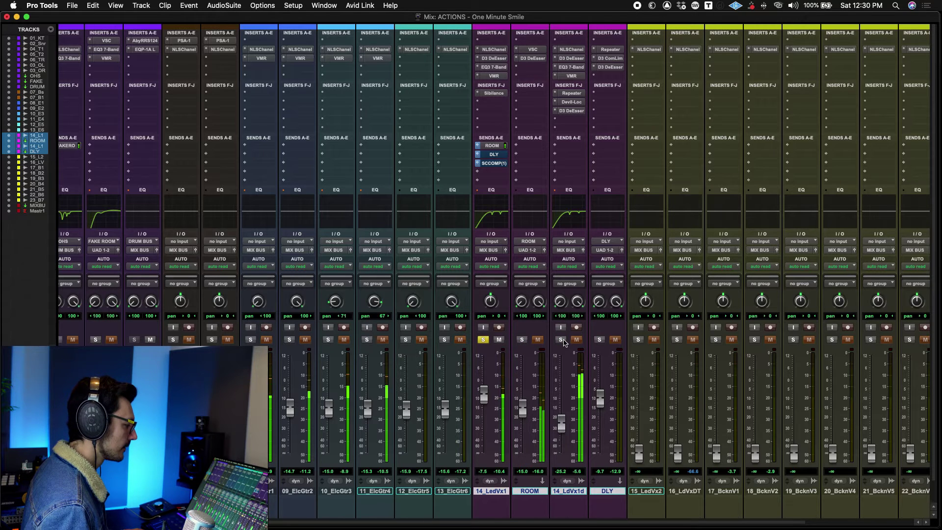
left_click(561, 339)
left_click(521, 340)
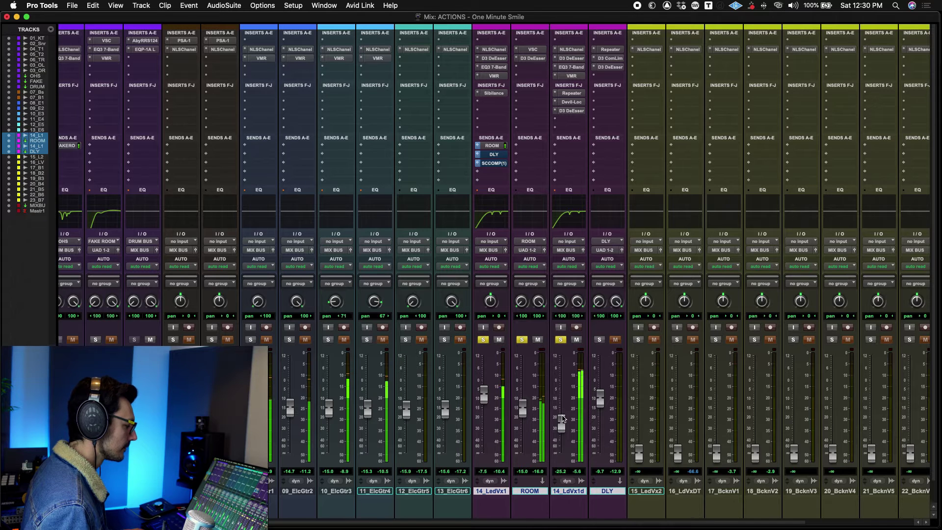
left_click(561, 340)
left_click(522, 339)
left_click(483, 339)
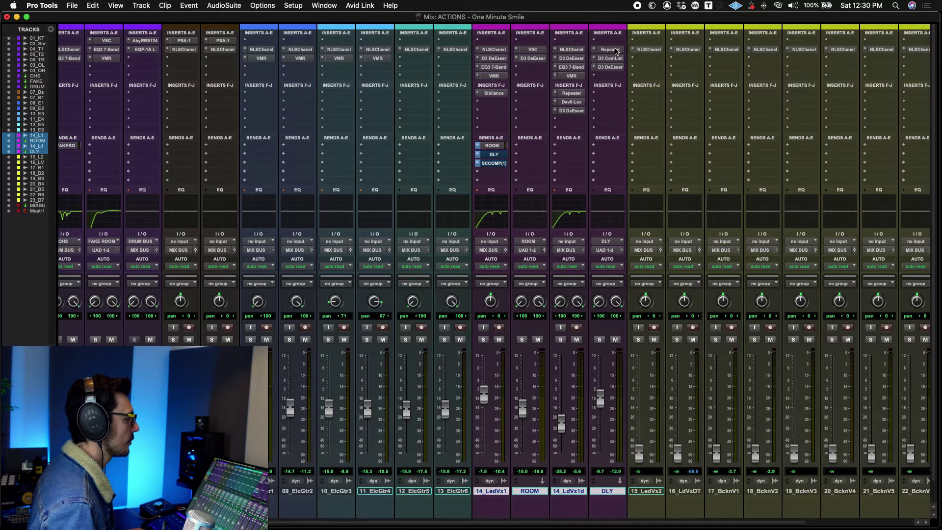
Step: Examine the Repeater's Wide Vocal Delay 1 preset on the DLY return, and close the plugin
left_click(611, 50)
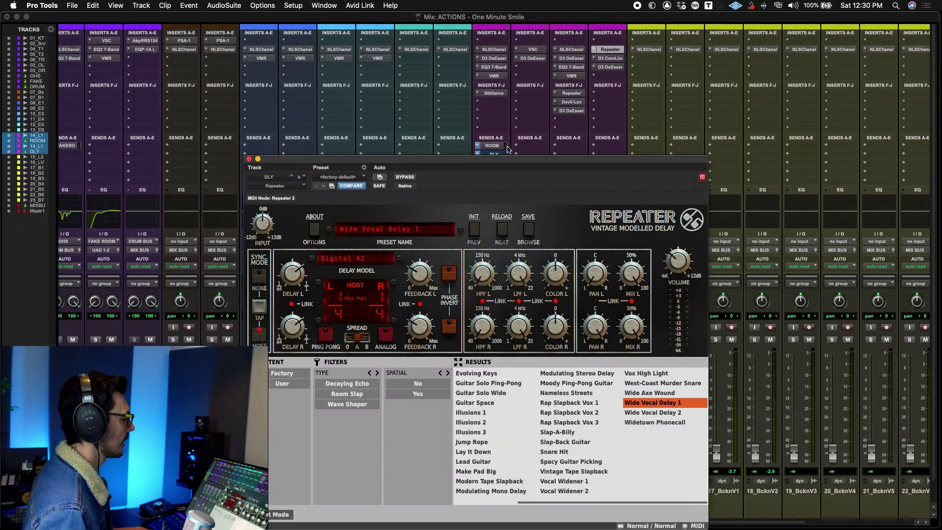
left_click_drag(510, 157, 475, 96)
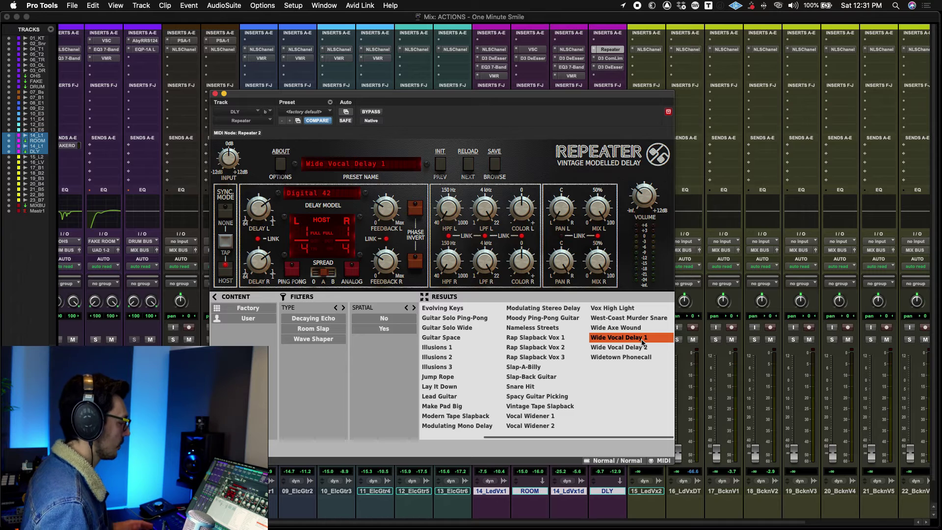
left_click(215, 94)
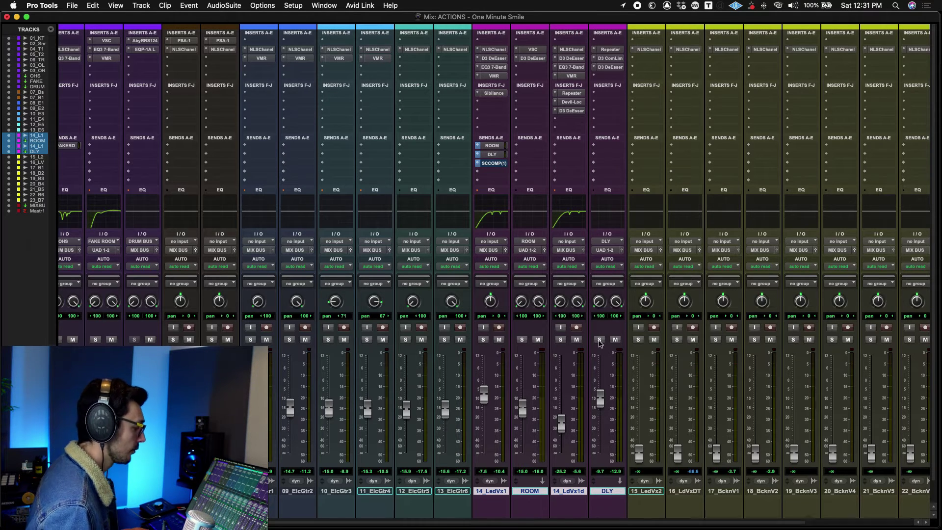
Step: Solo 14_LedVx1 and DLY, and raise the DLY fader to about -5.2 dB while auditioning the vocal delay
left_click(483, 340)
left_click(599, 340)
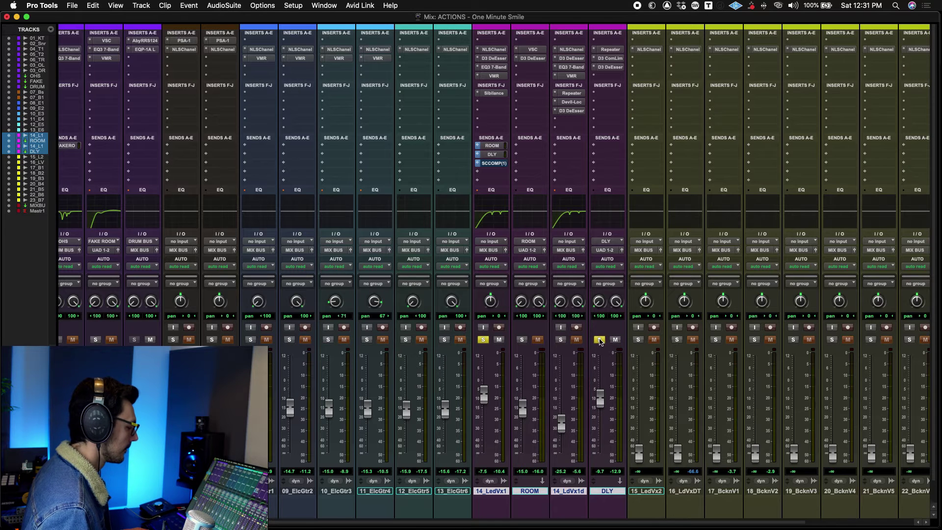
key("space")
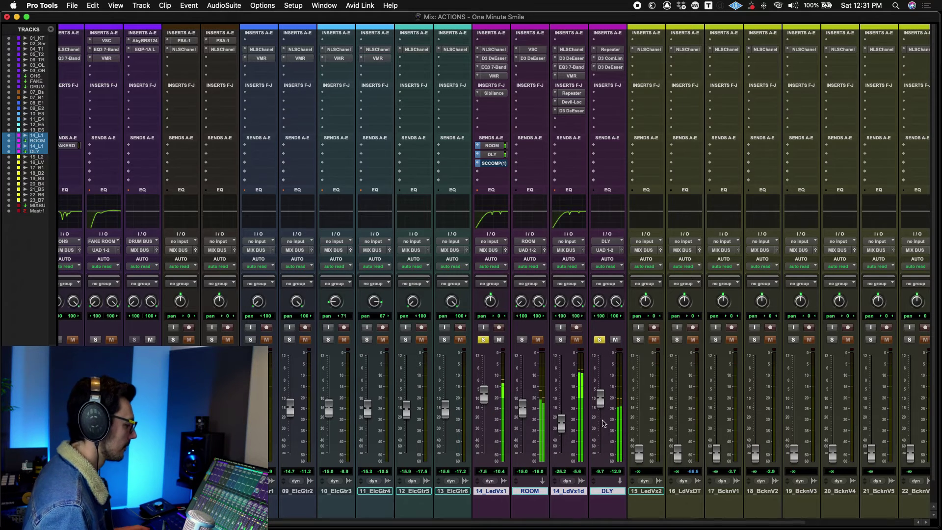
left_click_drag(600, 401, 602, 396)
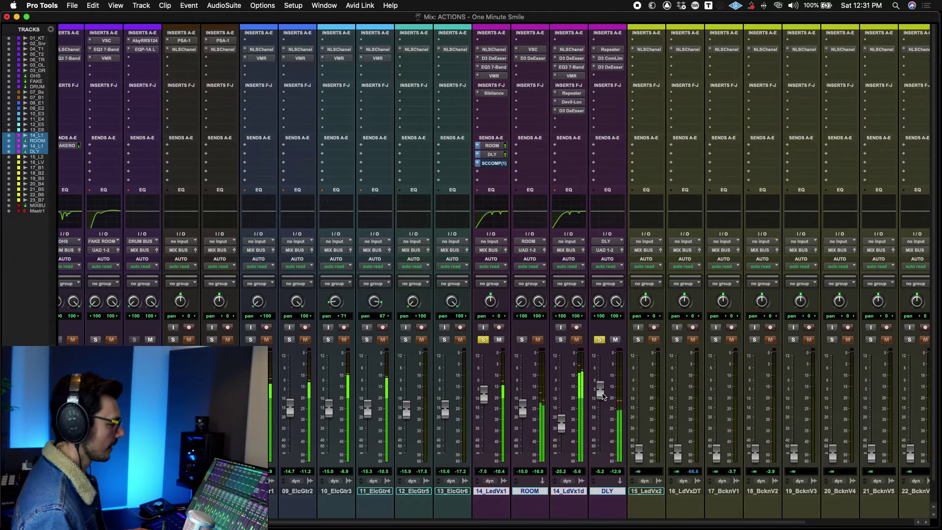
key("space")
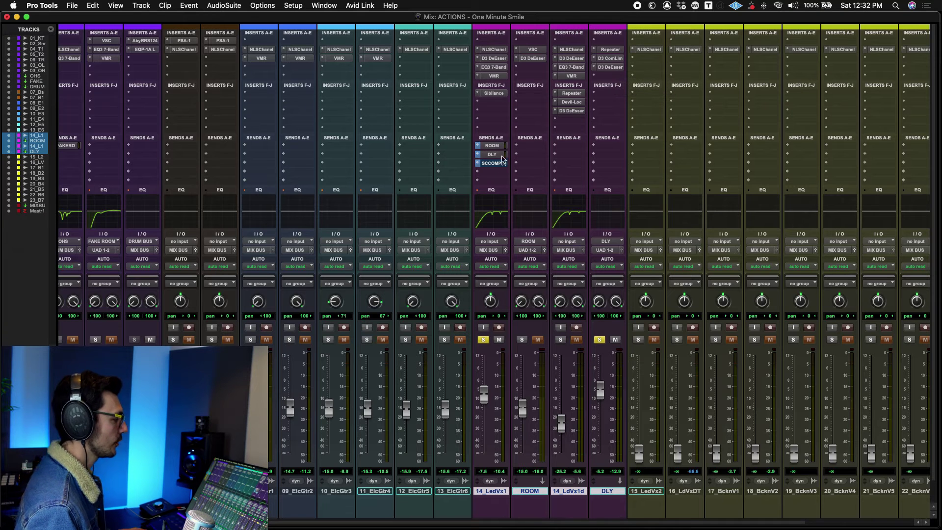
Step: Examine the Dyn3 Compressor/Limiter on DLY, including its SC COMP (1) side-chain key input, and close the plugin
left_click(617, 63)
left_click_drag(398, 94, 495, 133)
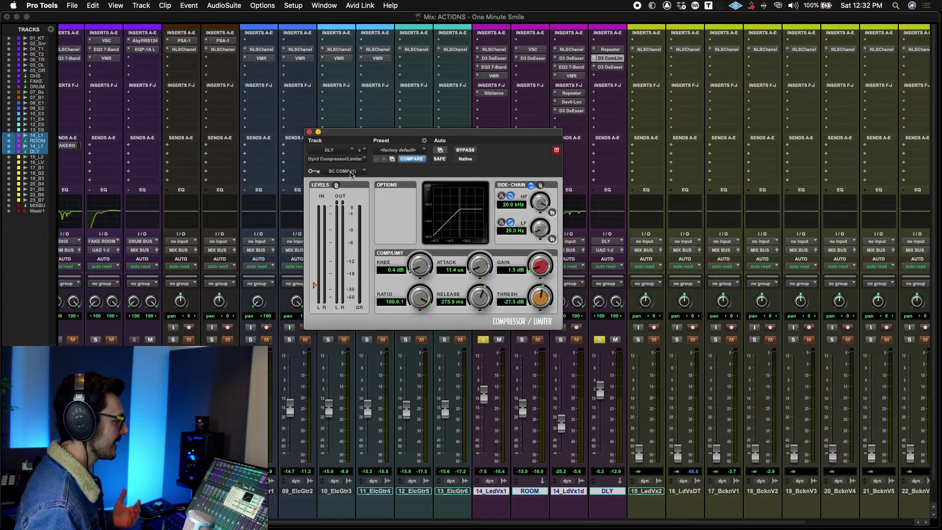
left_click(350, 171)
mouse_move(346, 180)
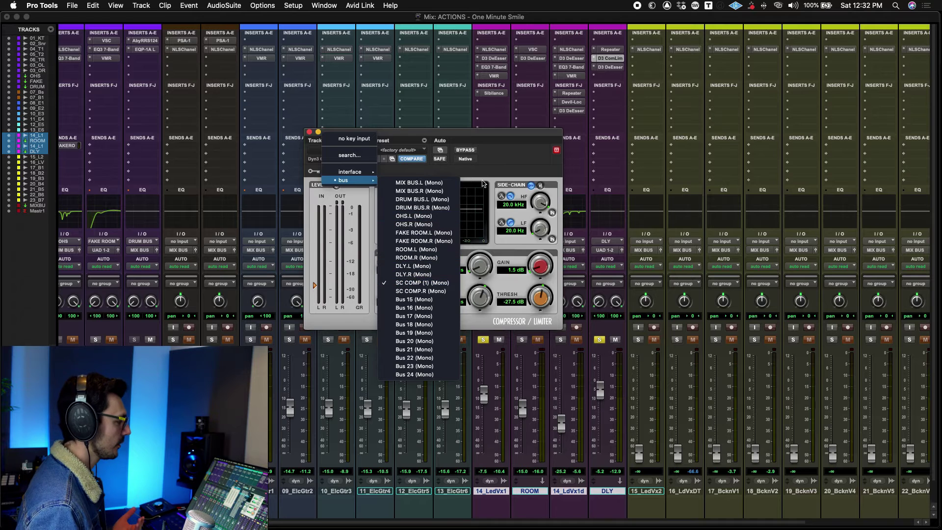
left_click(505, 164)
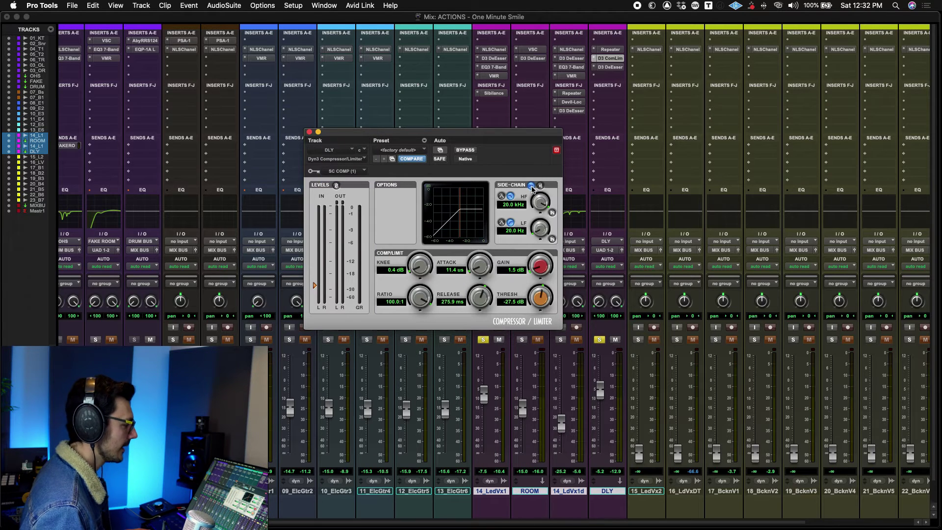
left_click(310, 132)
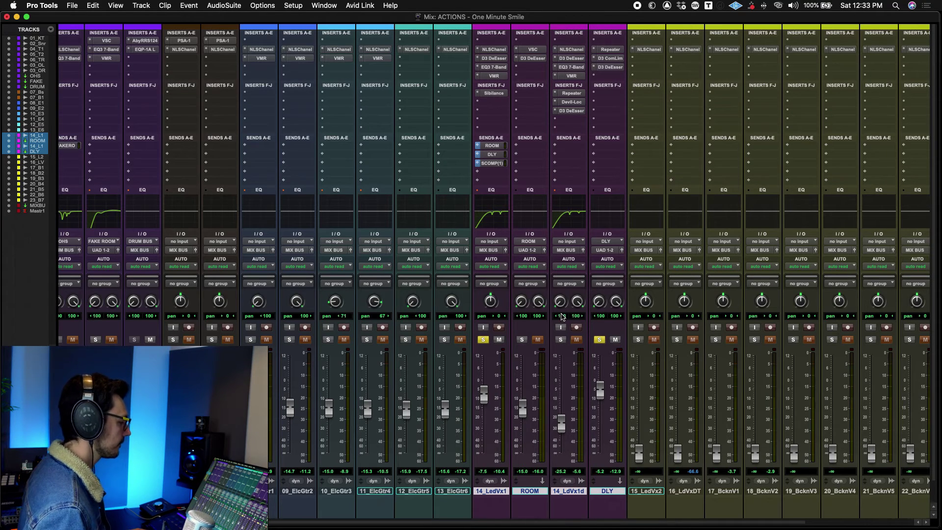
Step: Set the DLY fader to about -9.1 dB during playback, and solo 14_LdVx1d and ROOM together with the lead and delay
key("space")
left_click_drag(597, 403, 599, 402)
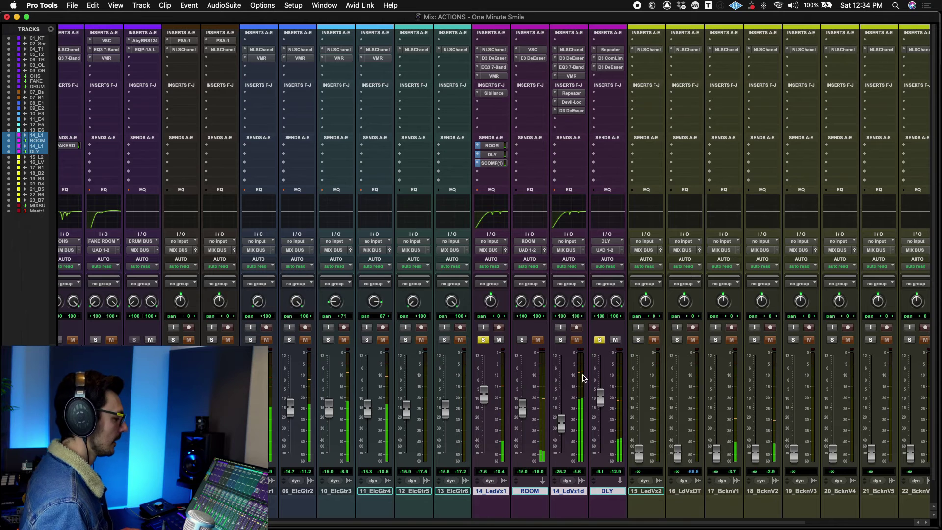
left_click(560, 340)
left_click(522, 339)
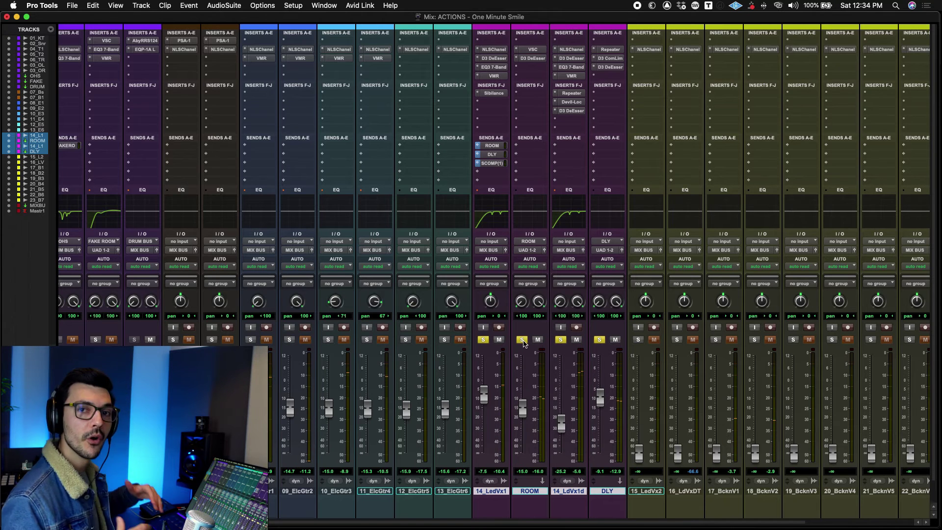
Step: Clear all solos and raise the 14_LedVx1 fader to about -6.8 dB while playing the full mix
left_click(483, 340, "alt")
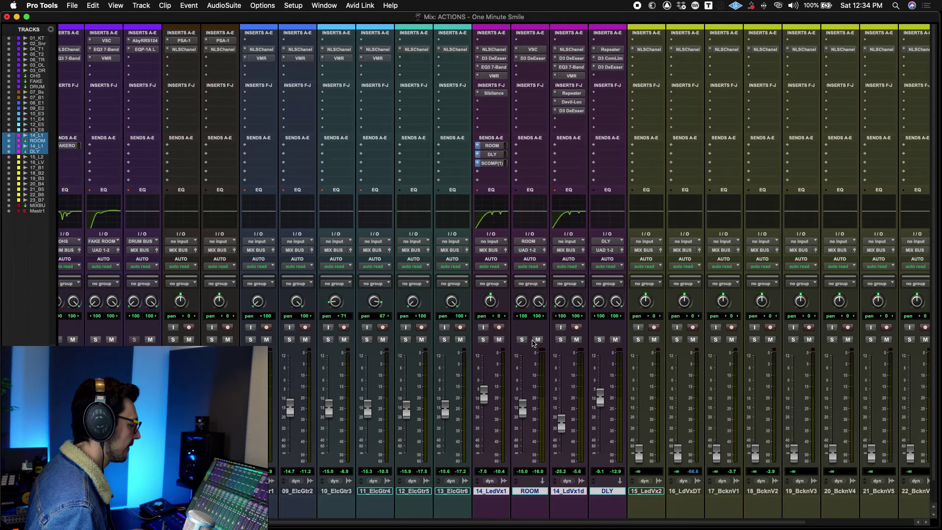
key("space")
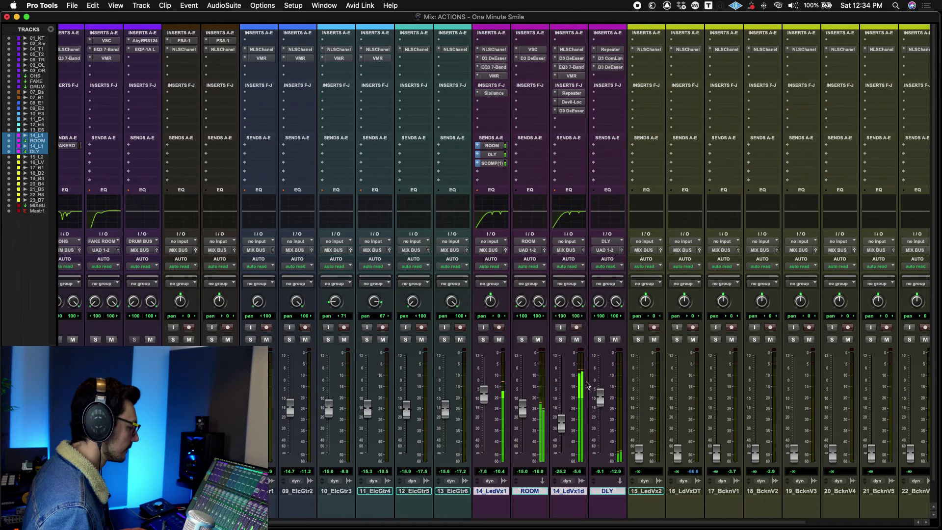
left_click_drag(483, 395, 484, 392)
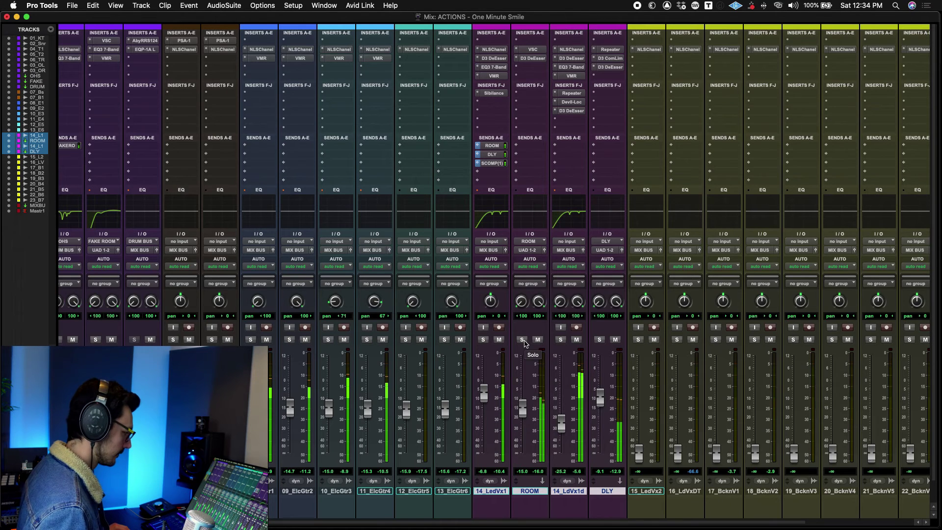
Step: Remove 14_LedVx1 from the track selection, and compare the mix with ROOM, 14_LdVx1d and DLY muted and unmuted
left_click(489, 492, "super")
left_click(538, 339, "alt+shift")
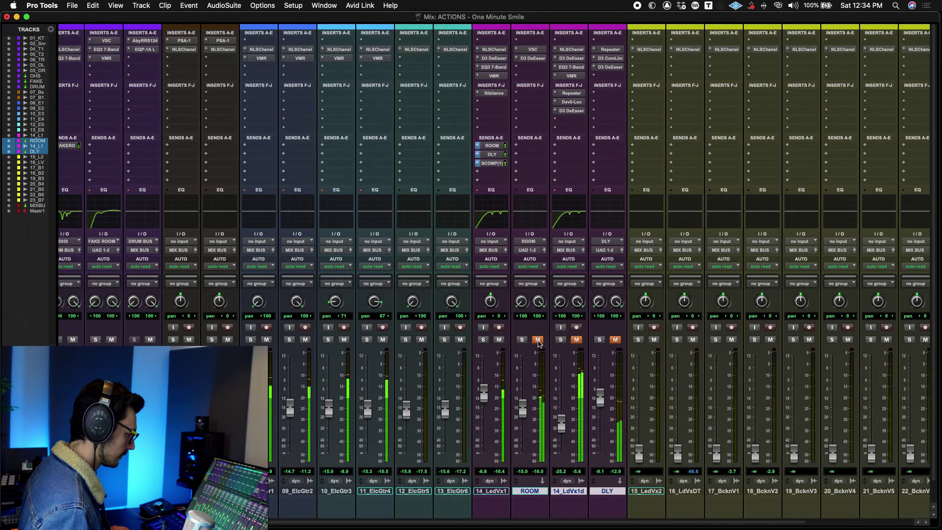
left_click(537, 340, "alt+shift")
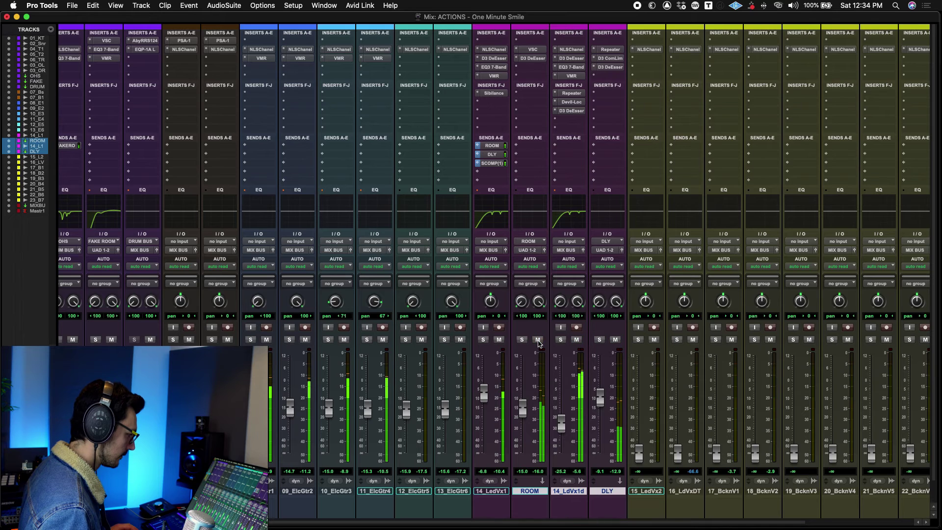
Step: Set the faders to about -13.4 dB on ROOM, -22.6 dB on 14_LdVx1d and -9.7 dB on DLY, and compare these layers muted and unmuted
left_click_drag(523, 408, 562, 422)
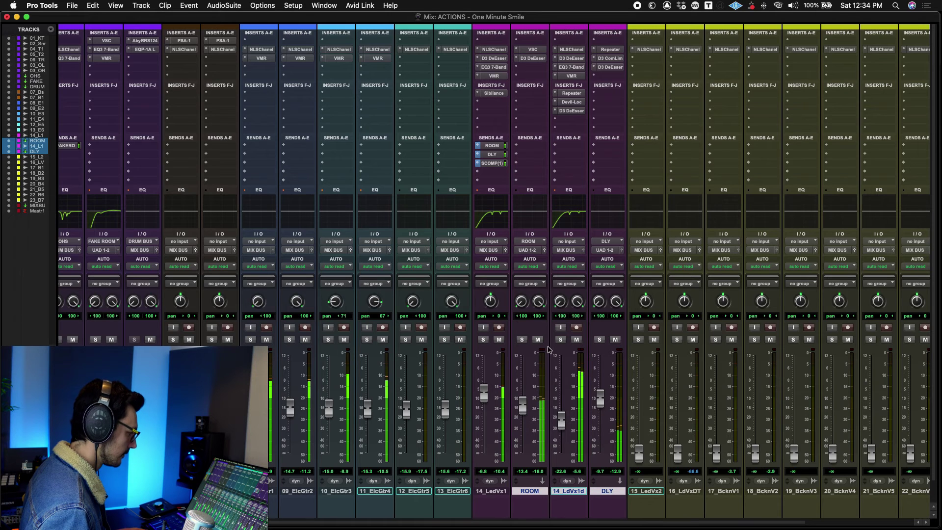
left_click(538, 339, "alt+shift")
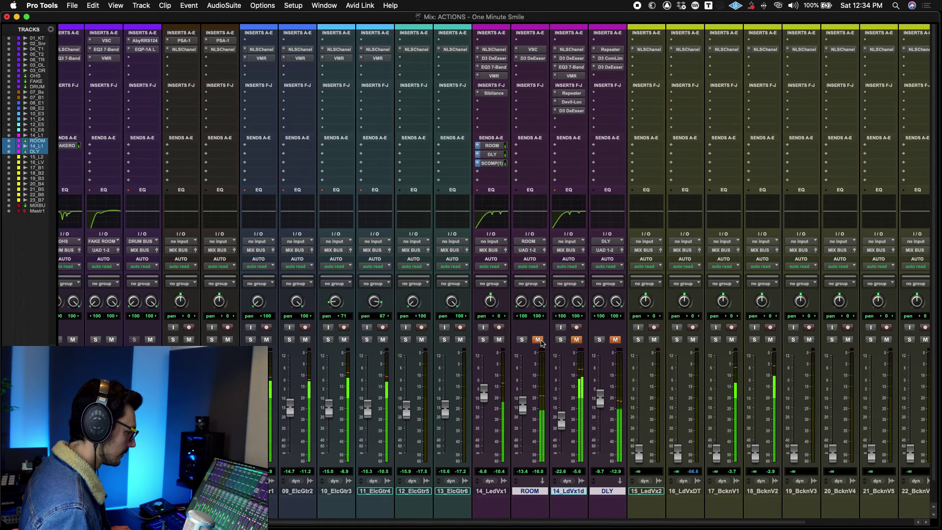
left_click(538, 340, "alt+shift")
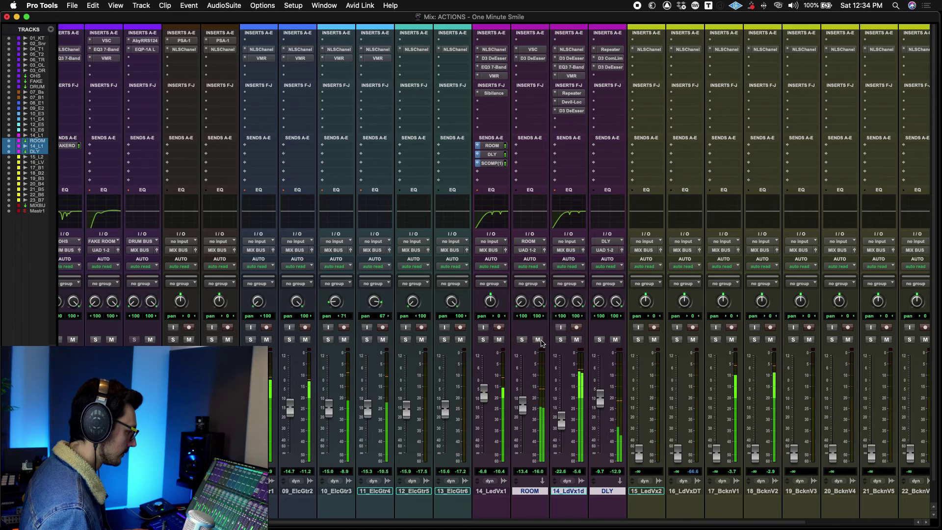